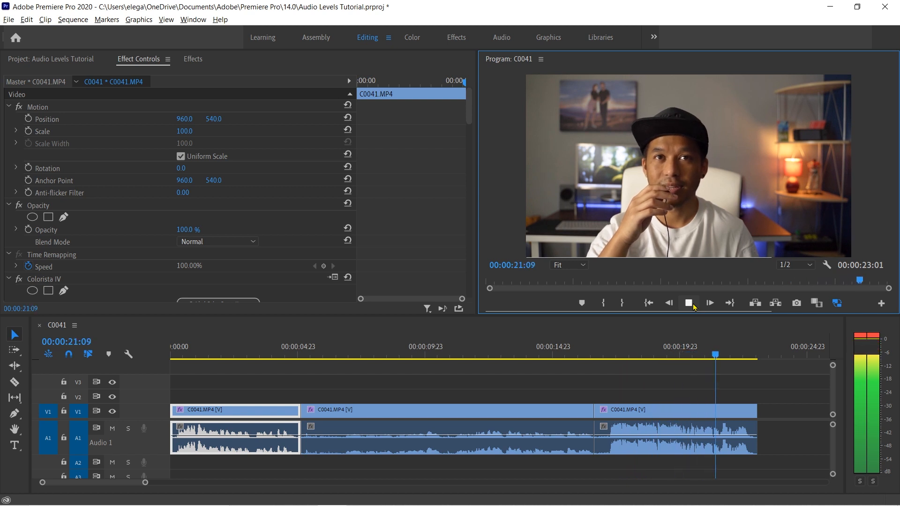
# Step: Move through the sequence's clips to compare the audio levels of the quiet middle clip and the loud last clip
pyautogui.click(643, 305)
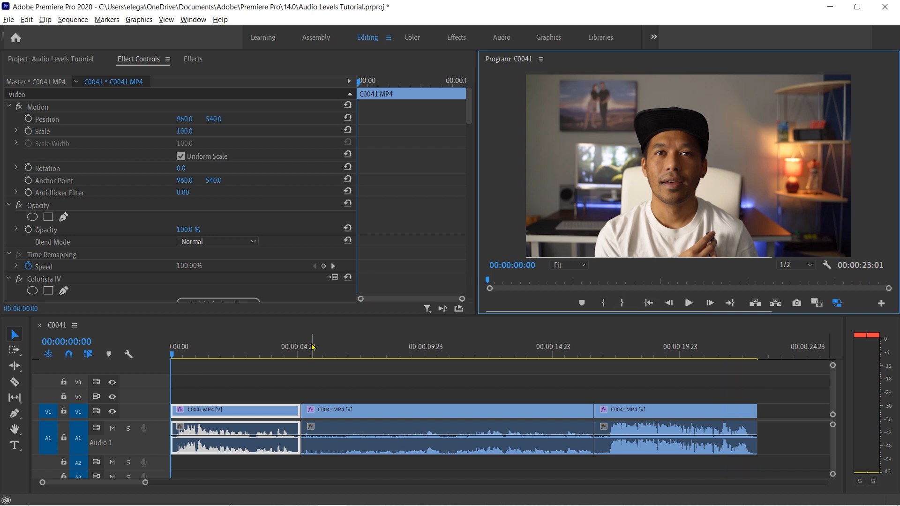
pyautogui.moveTo(328, 357); pyautogui.dragTo(631, 386)
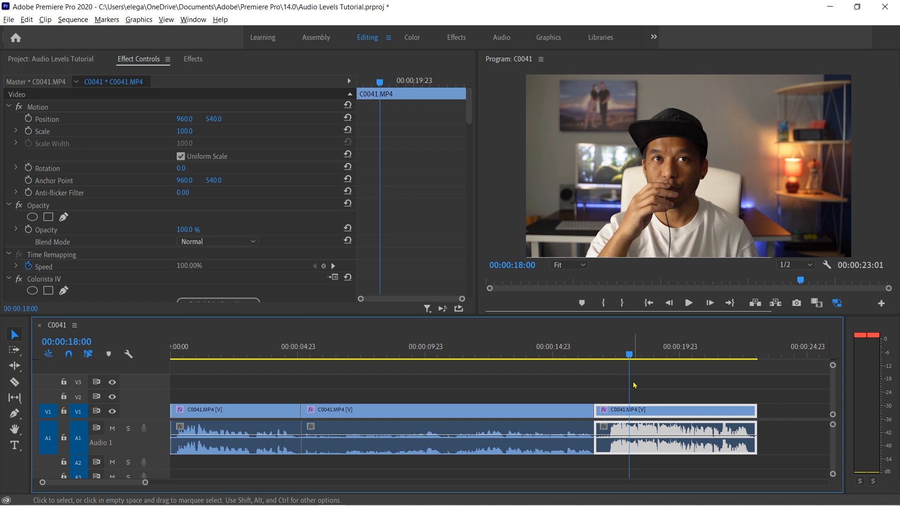
pyautogui.press('Up')
pyautogui.press('Up')
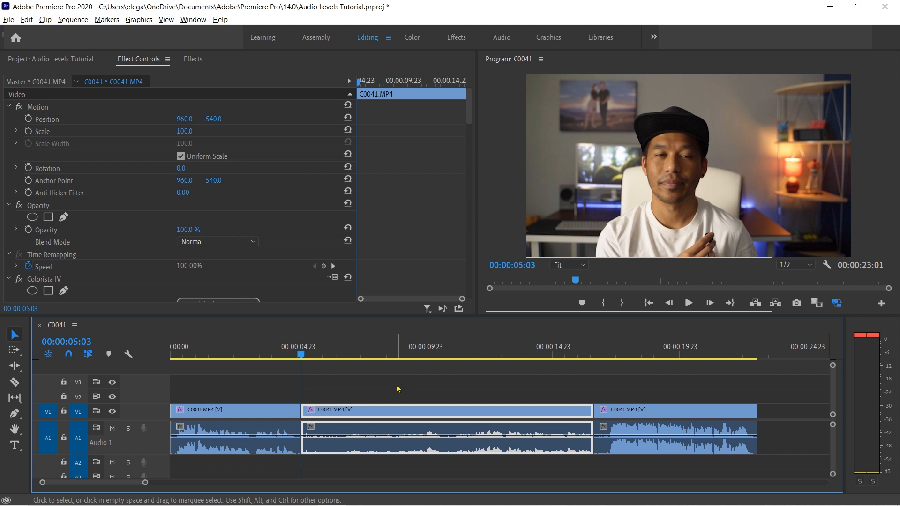
pyautogui.click(397, 389)
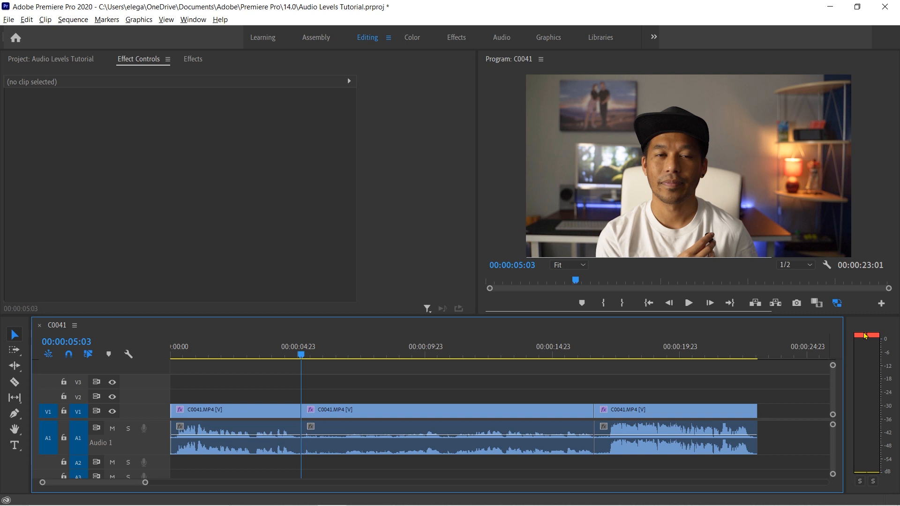
pyautogui.moveTo(300, 354); pyautogui.dragTo(658, 386)
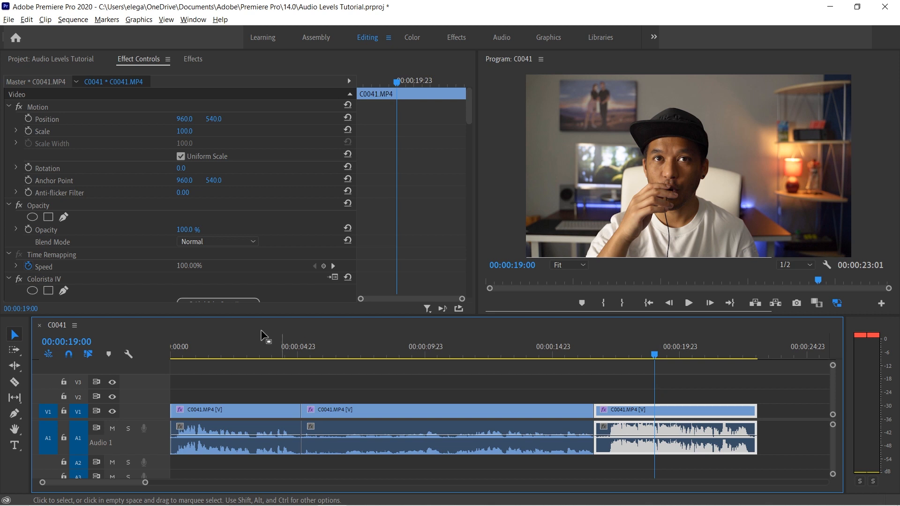
# Step: Find the Dynamics audio effect and apply it to the audio of all three clips in the sequence
pyautogui.click(261, 355)
pyautogui.click(193, 58)
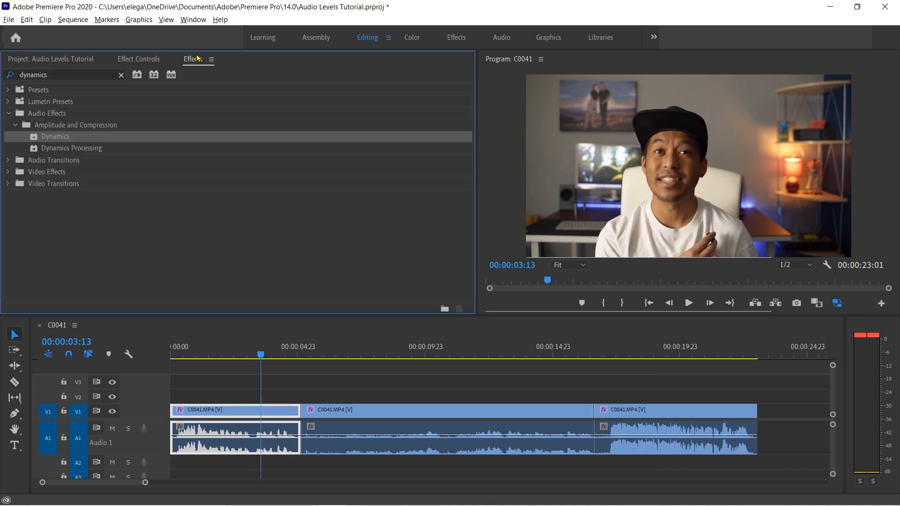
pyautogui.click(121, 75)
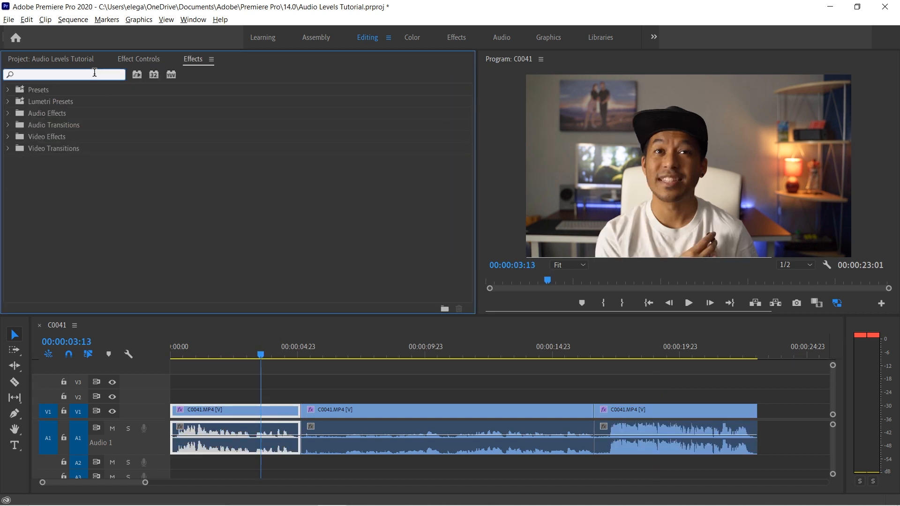
pyautogui.write('d')
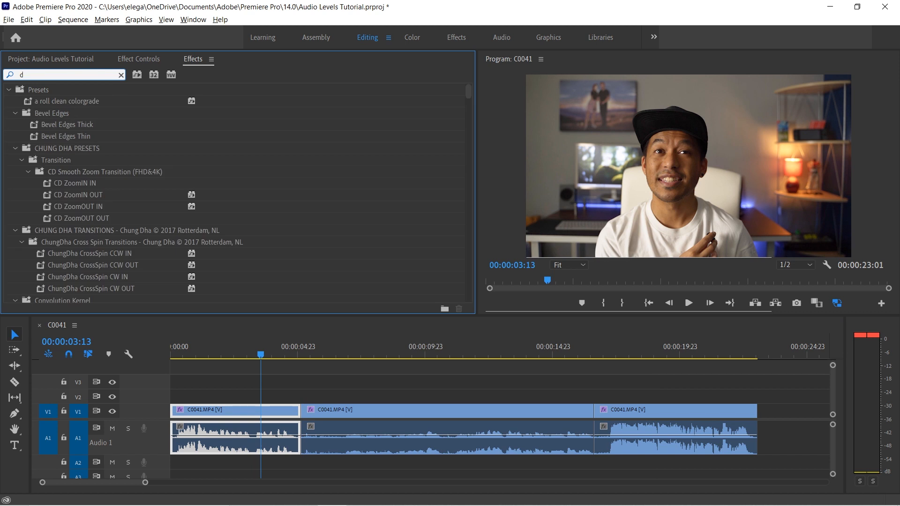
pyautogui.write('yan')
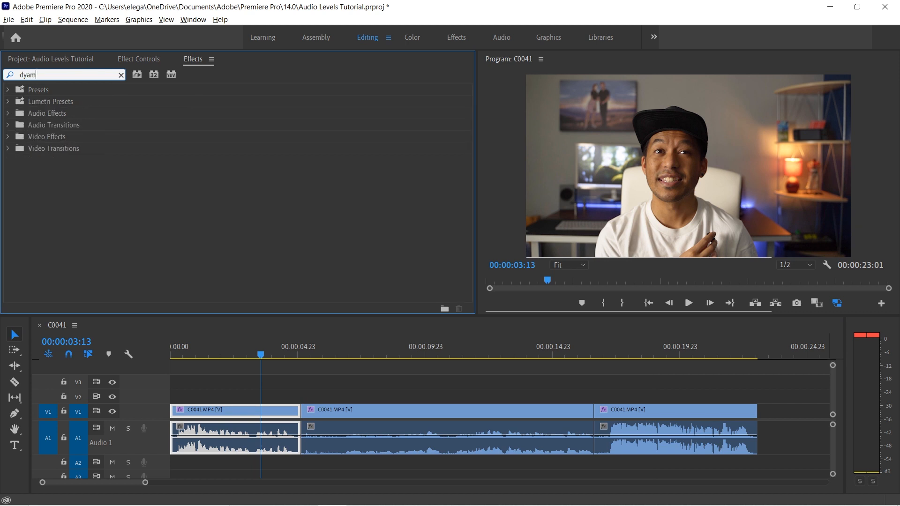
pyautogui.press('BackSpace')
pyautogui.write('nami')
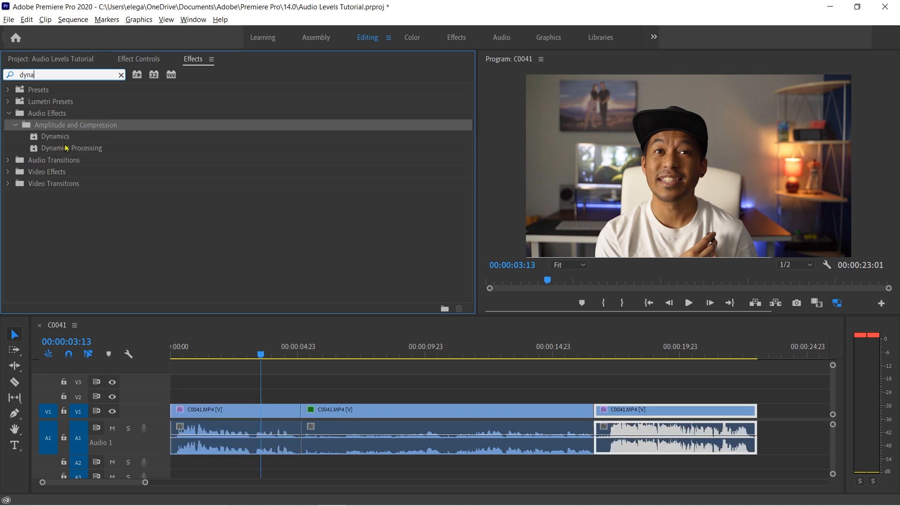
pyautogui.click(61, 134)
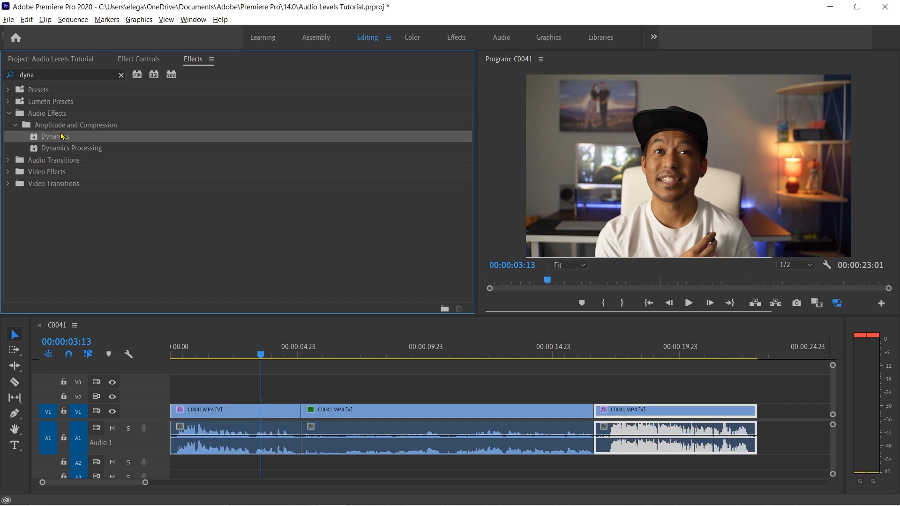
pyautogui.click(283, 411)
pyautogui.moveTo(62, 136); pyautogui.dragTo(640, 429)
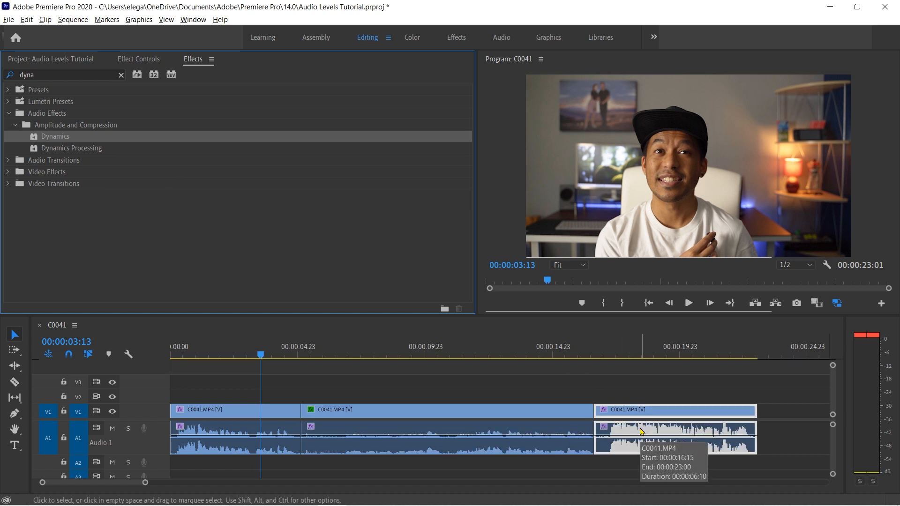
# Step: Open the middle clip's custom Dynamics setup and enable the Compressor and the Limiter
pyautogui.click(141, 60)
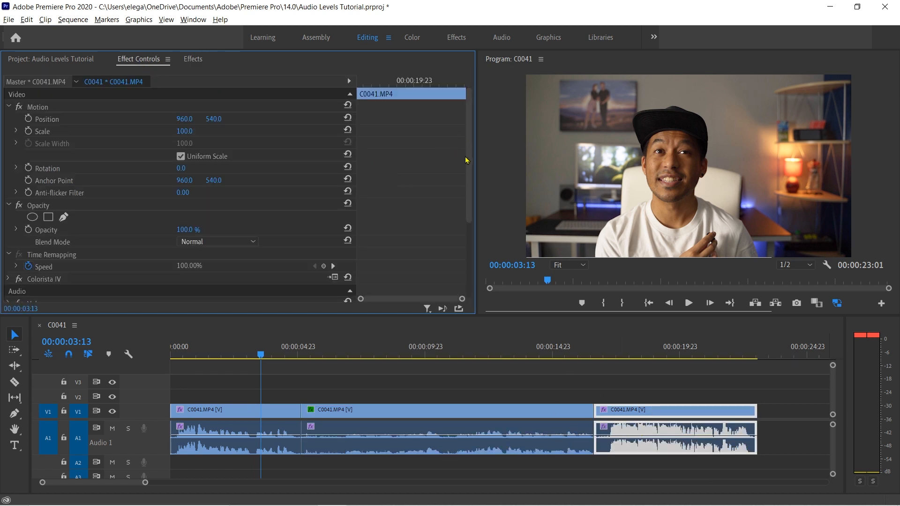
pyautogui.moveTo(470, 196); pyautogui.dragTo(470, 270)
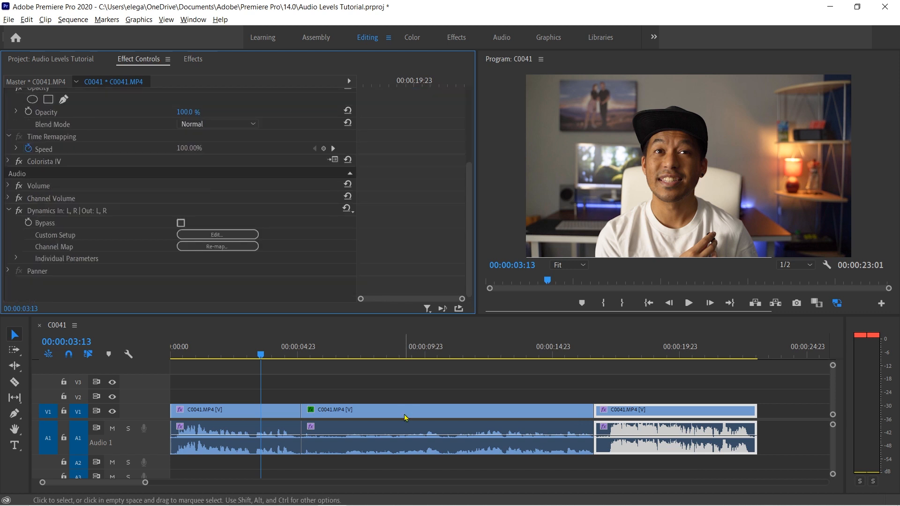
pyautogui.click(406, 417)
pyautogui.click(366, 349)
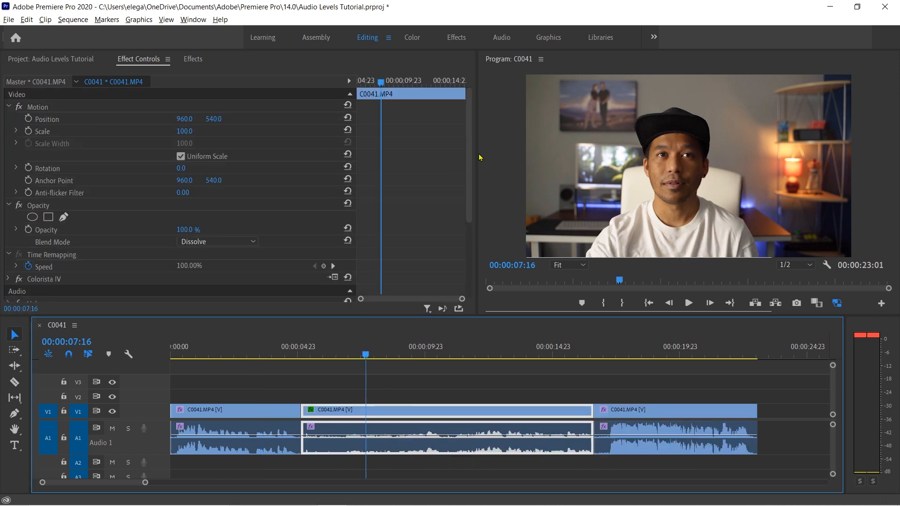
pyautogui.moveTo(469, 158); pyautogui.dragTo(470, 229)
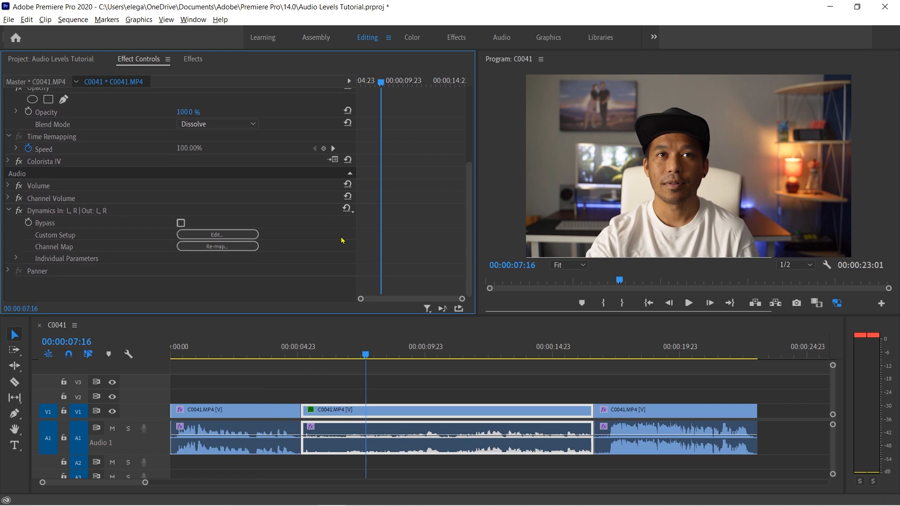
pyautogui.click(234, 235)
pyautogui.moveTo(593, 200); pyautogui.dragTo(774, 199)
pyautogui.click(431, 161)
pyautogui.click(532, 271)
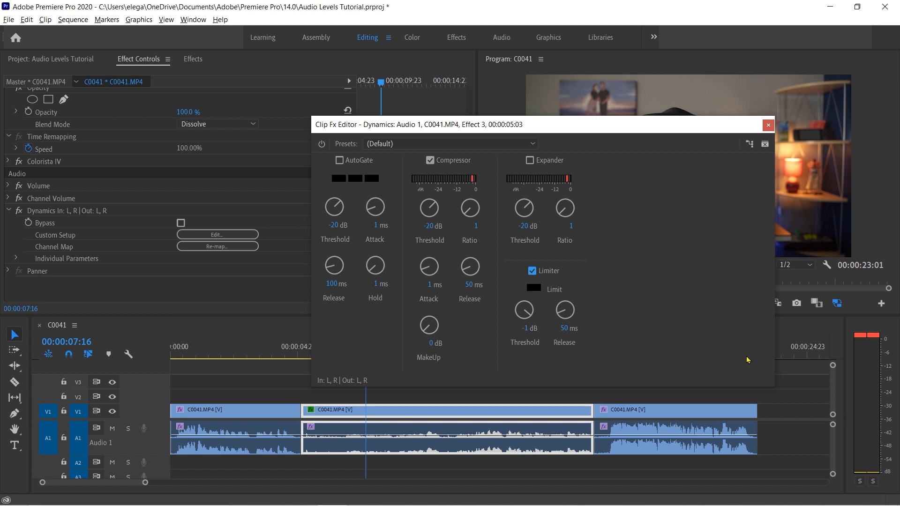
# Step: Set the middle clip's Limiter threshold to -6 dB and play the clip to check its audio level
pyautogui.click(526, 329)
pyautogui.write('-6')
pyautogui.press('Return')
pyautogui.moveTo(530, 132); pyautogui.dragTo(556, 88)
pyautogui.moveTo(640, 82); pyautogui.dragTo(426, 64)
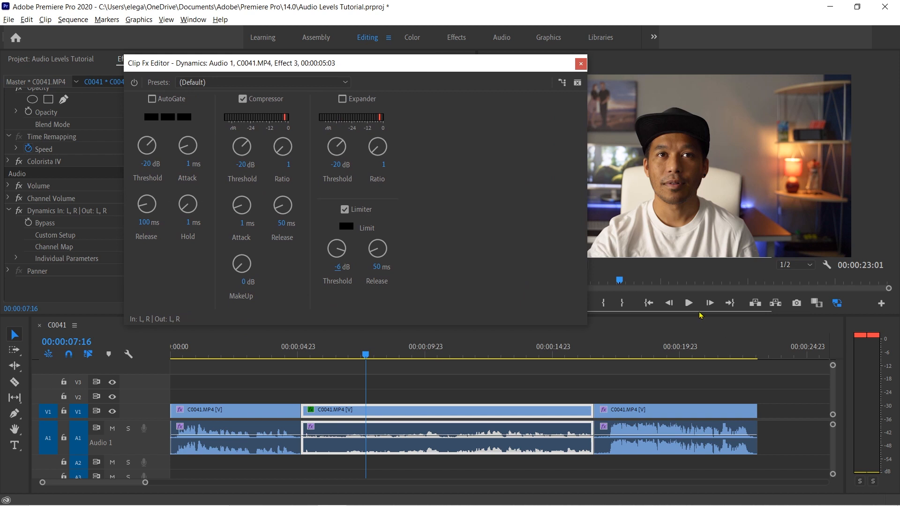
pyautogui.click(314, 356)
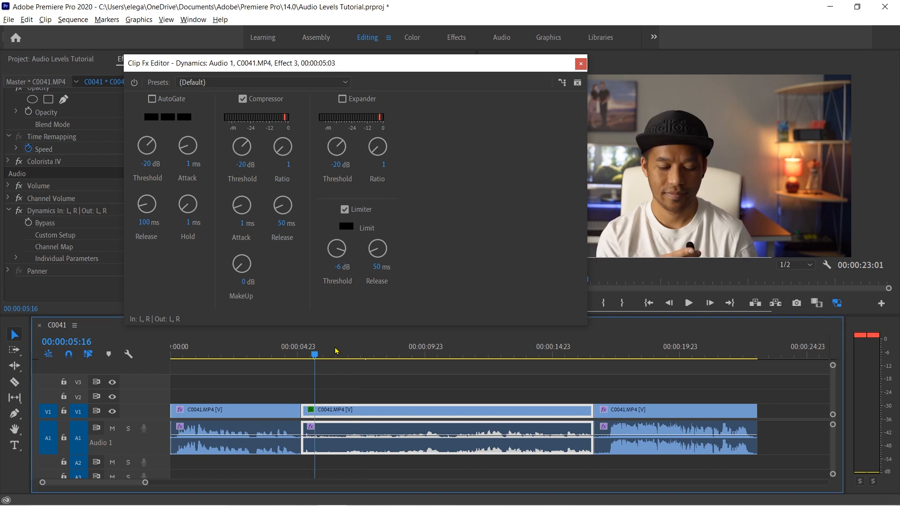
pyautogui.click(693, 305)
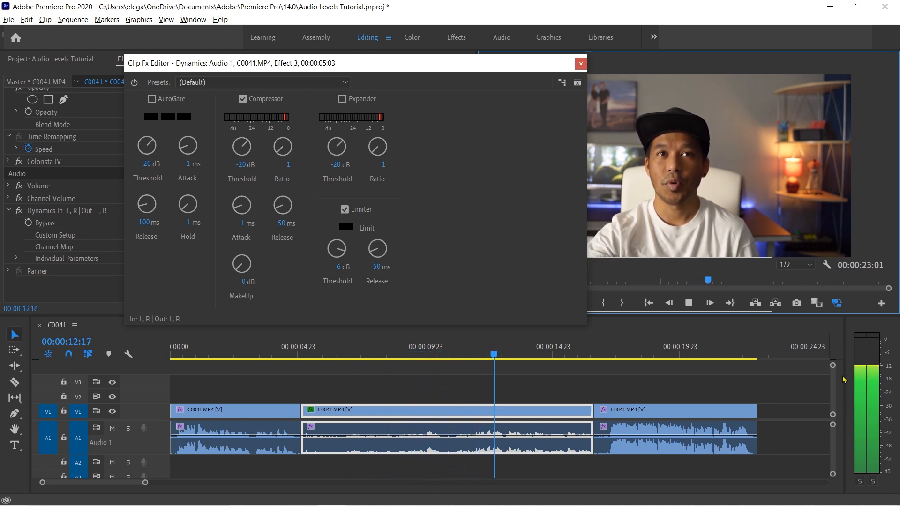
pyautogui.click(690, 307)
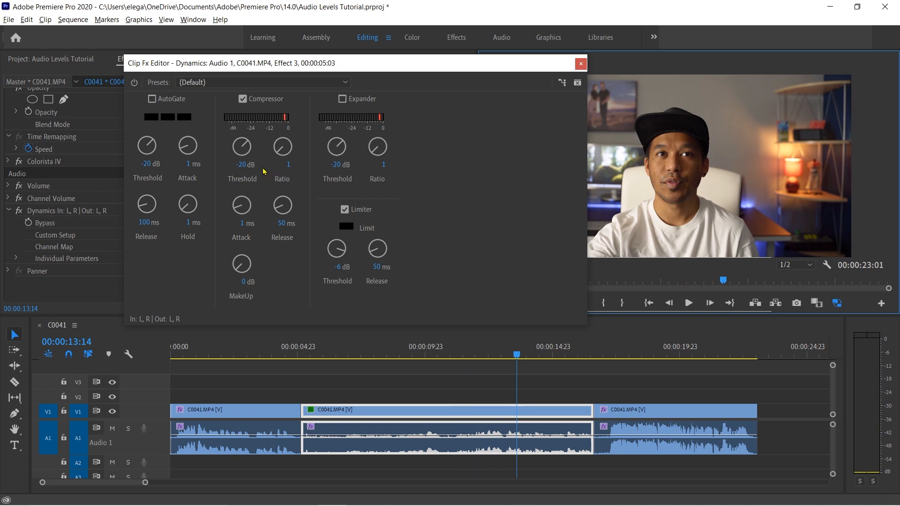
# Step: Set the middle clip's Compressor threshold to -25 dB and its MakeUp gain to 10 dB
pyautogui.click(243, 162)
pyautogui.write('-')
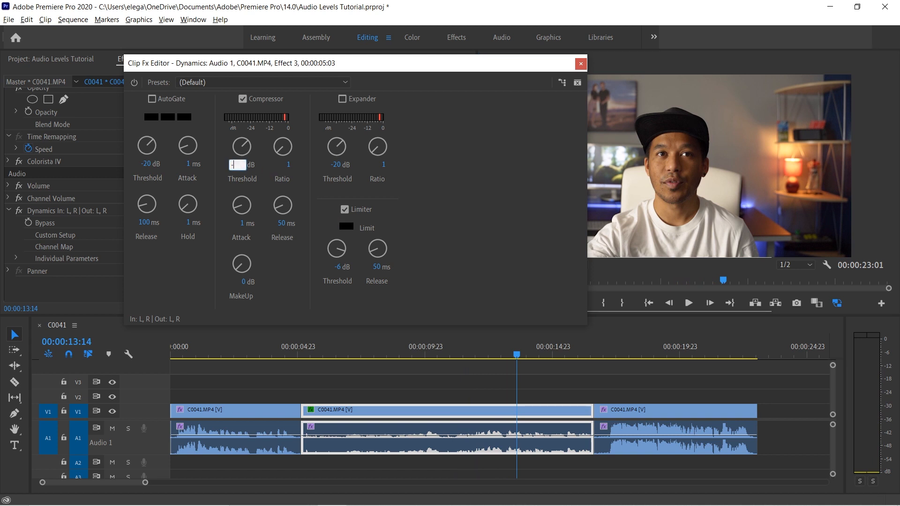
pyautogui.write('25')
pyautogui.press('Return')
pyautogui.click(245, 282)
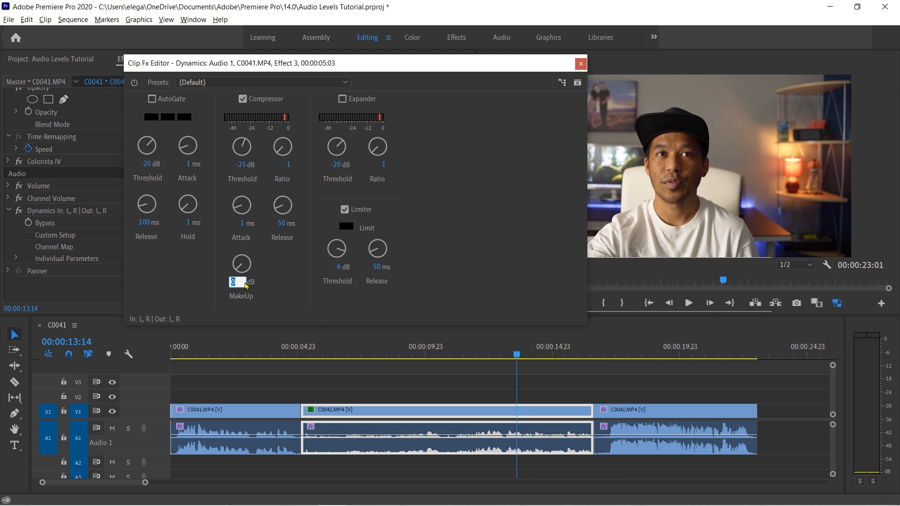
pyautogui.write('10')
pyautogui.press('Return')
pyautogui.moveTo(440, 68); pyautogui.dragTo(369, 28)
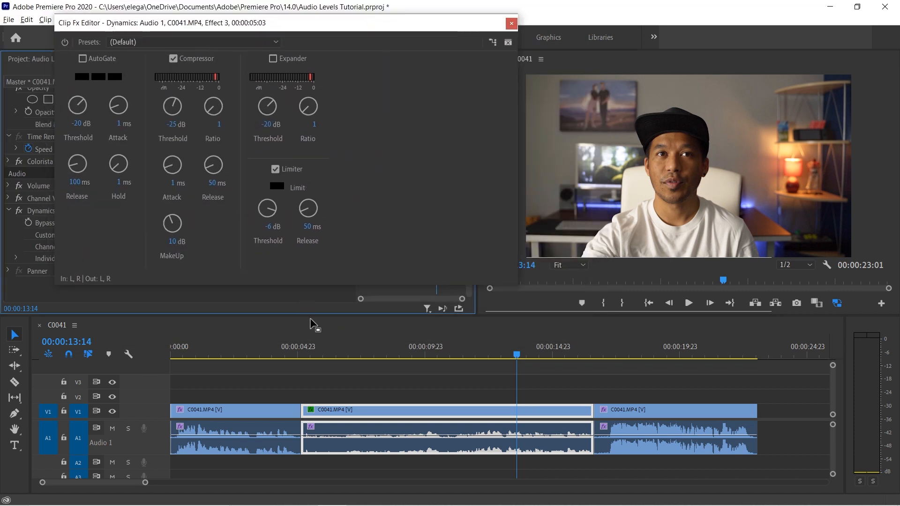
# Step: Play the middle clip with the compressor active and examine its level on the audio meters
pyautogui.click(325, 352)
pyautogui.click(688, 304)
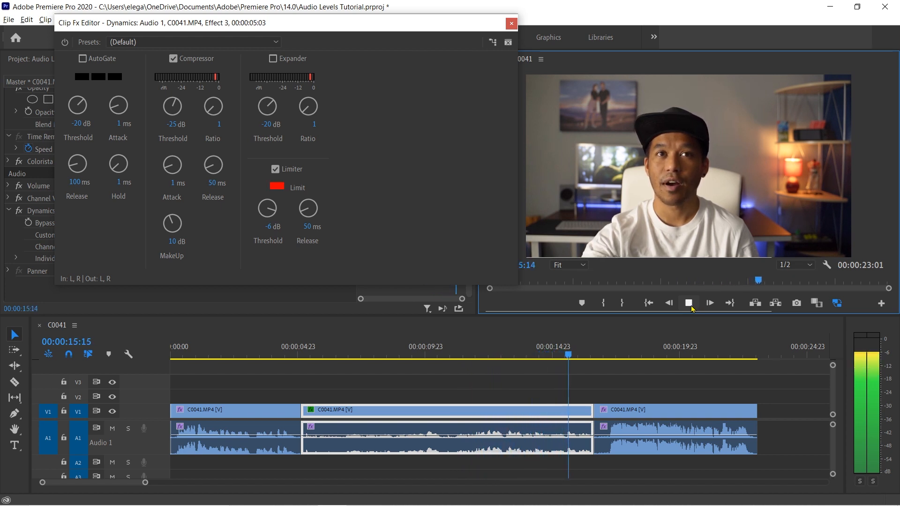
pyautogui.click(691, 306)
pyautogui.click(382, 355)
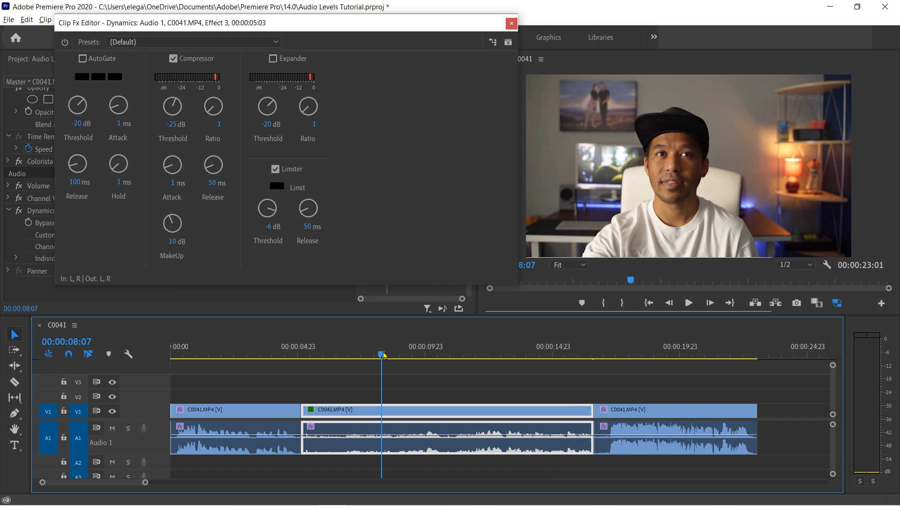
pyautogui.click(377, 357)
pyautogui.moveTo(376, 357); pyautogui.dragTo(385, 357)
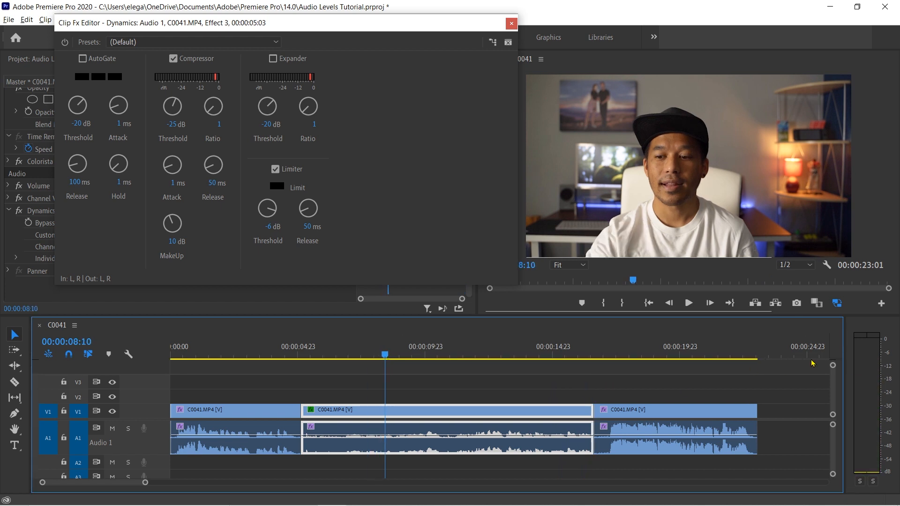
# Step: Raise the middle clip's Compressor MakeUp gain to 15 dB and play the clip from its start
pyautogui.click(173, 241)
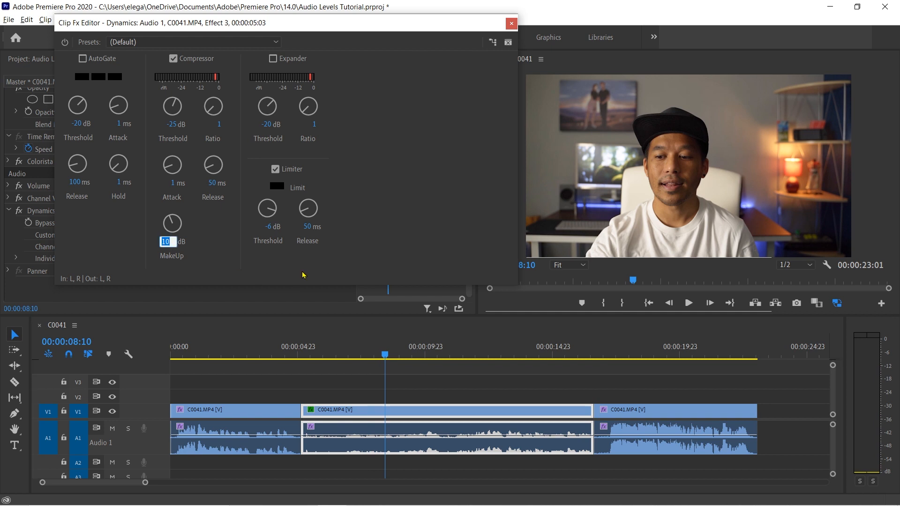
pyautogui.write('1')
pyautogui.press('Return')
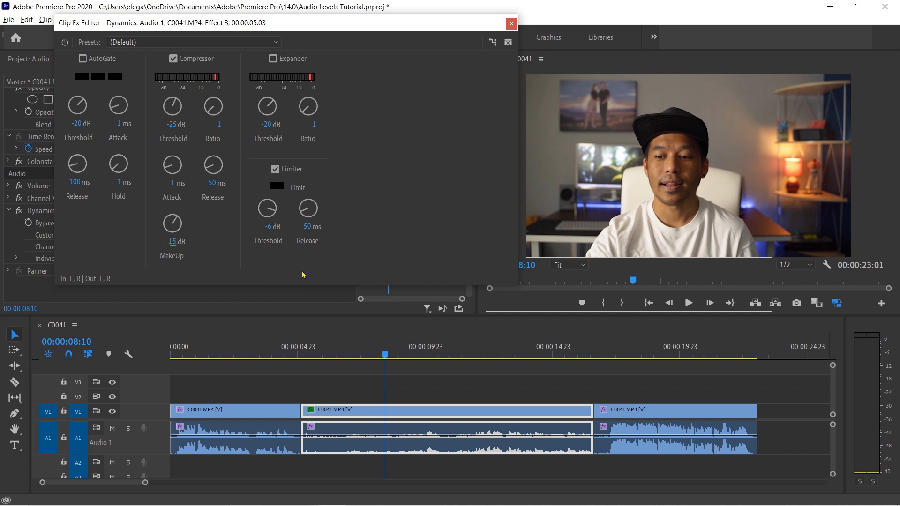
pyautogui.click(302, 352)
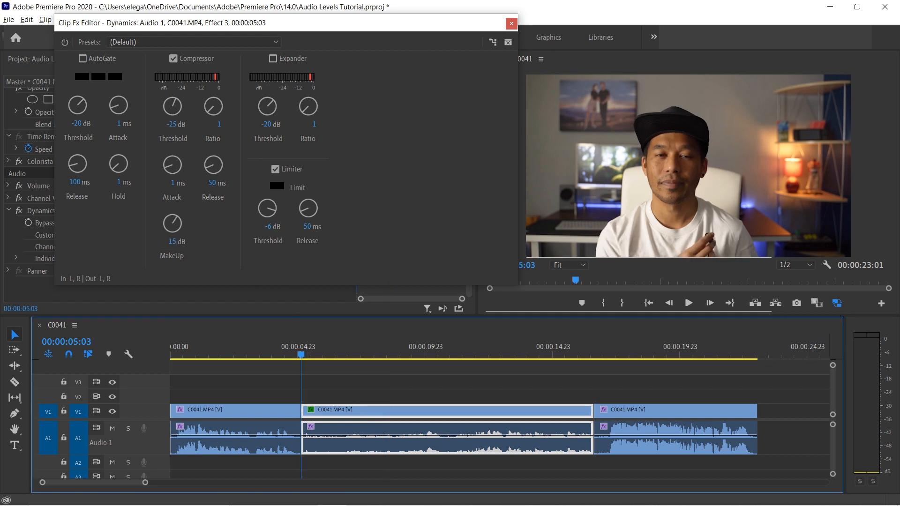
pyautogui.click(688, 304)
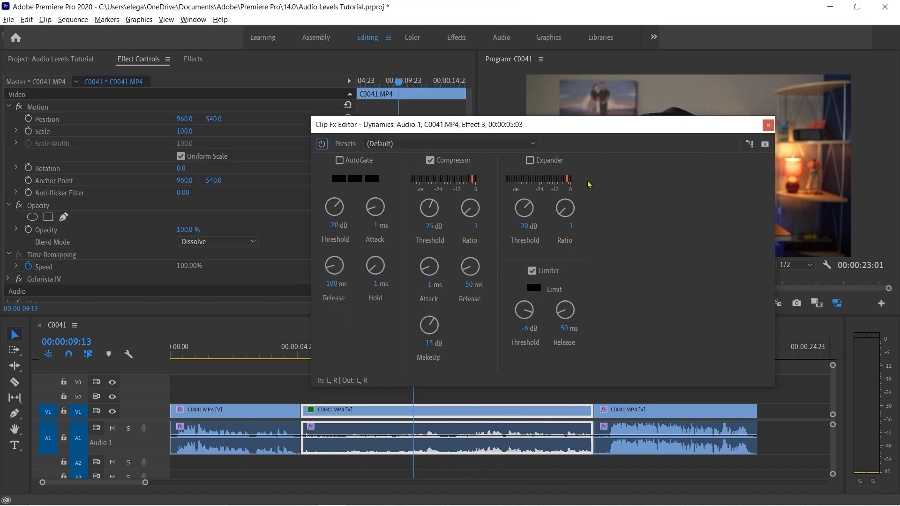
# Step: Set the last clip's Limiter threshold to -6 dB, playing the clip before and after the change to check its level
pyautogui.moveTo(602, 128); pyautogui.dragTo(455, 84)
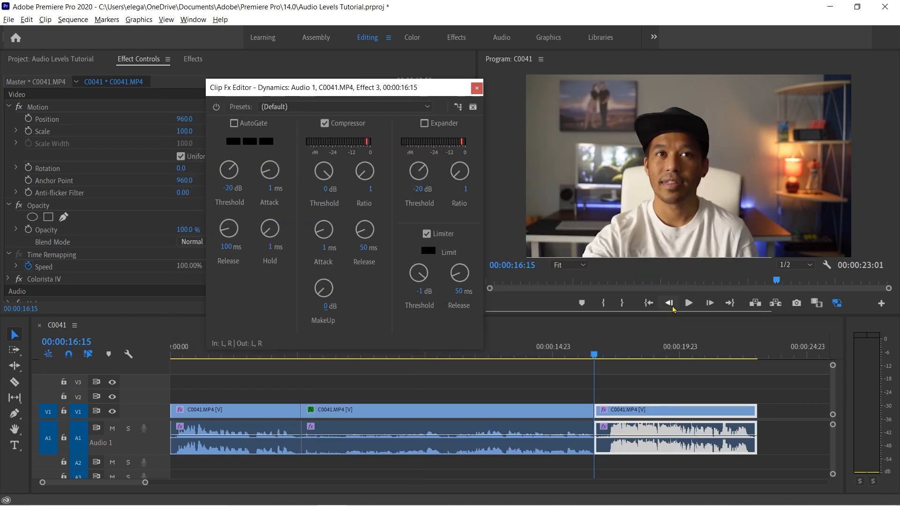
pyautogui.click(691, 307)
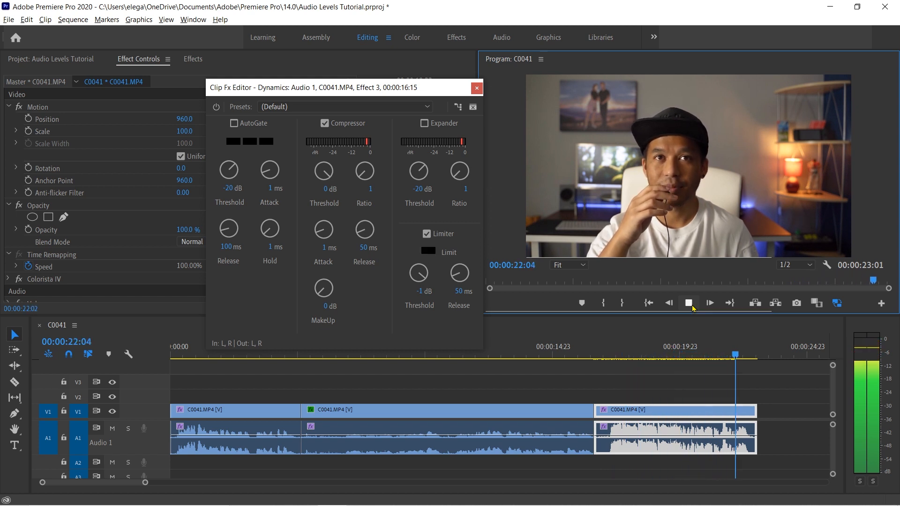
pyautogui.click(688, 303)
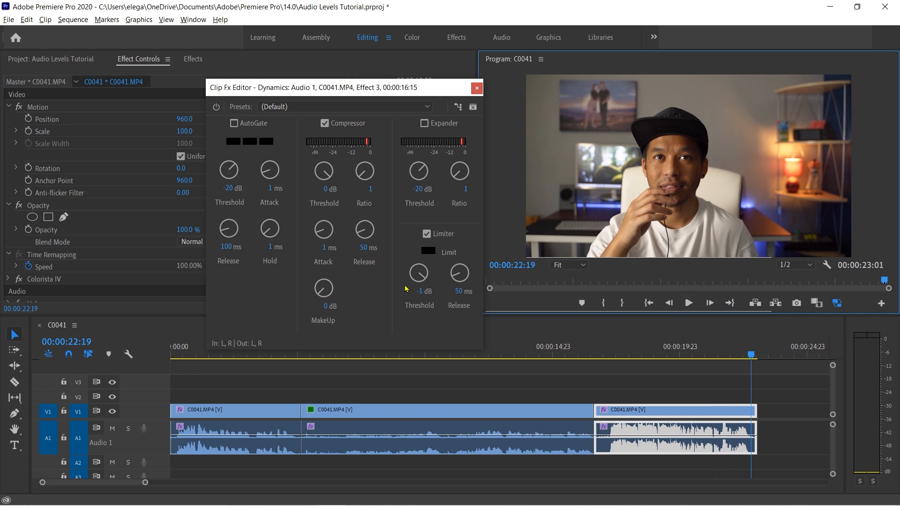
pyautogui.click(421, 291)
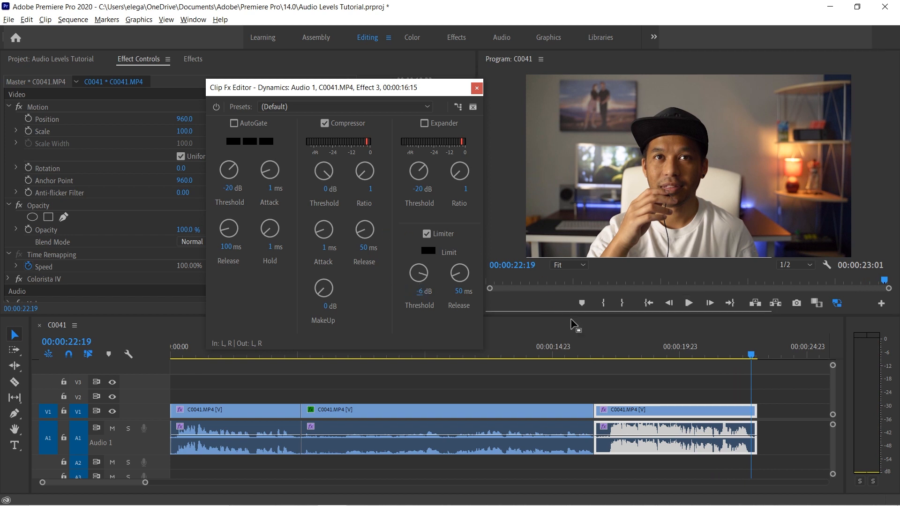
pyautogui.click(595, 355)
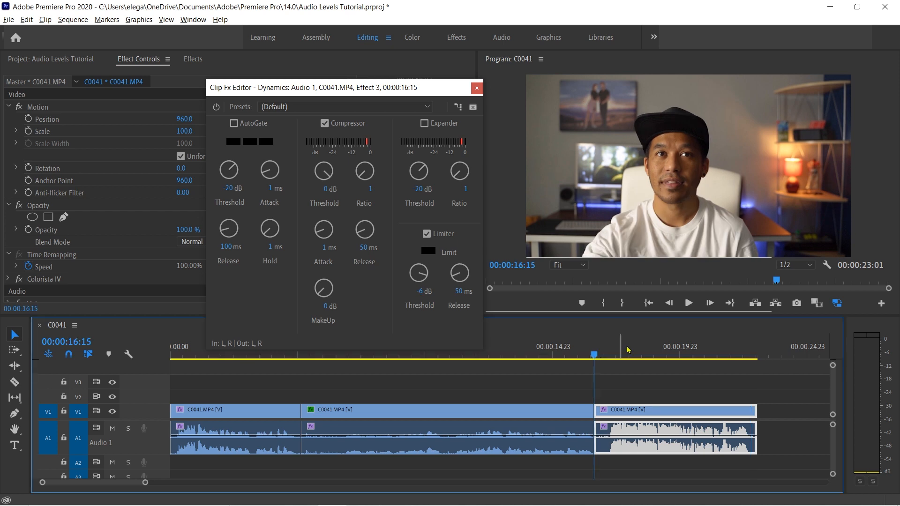
pyautogui.click(688, 303)
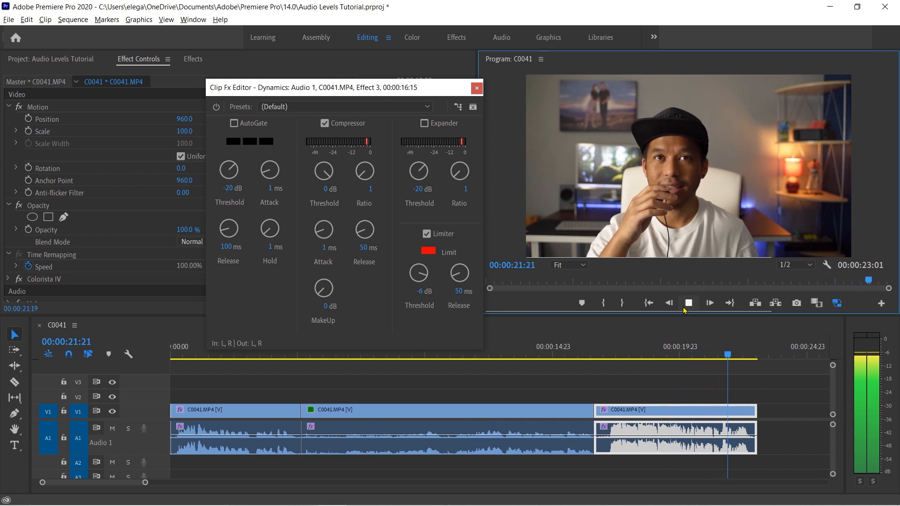
pyautogui.click(476, 88)
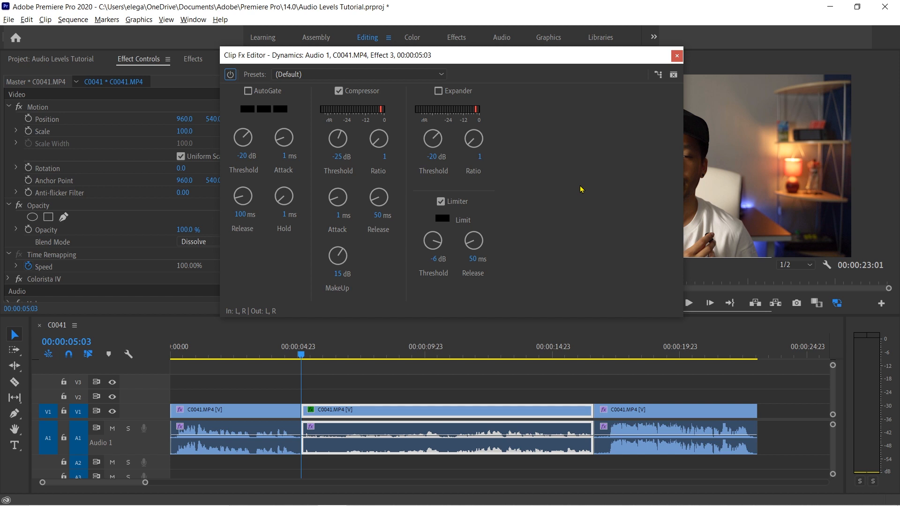
# Step: Play the sequence to check the processed audio and close the first clip's Dynamics editor
pyautogui.press('space')
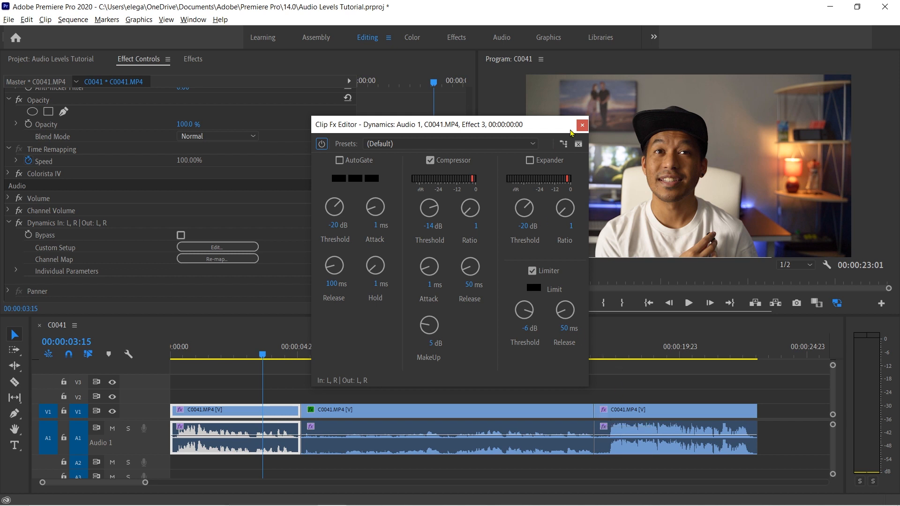
pyautogui.click(582, 125)
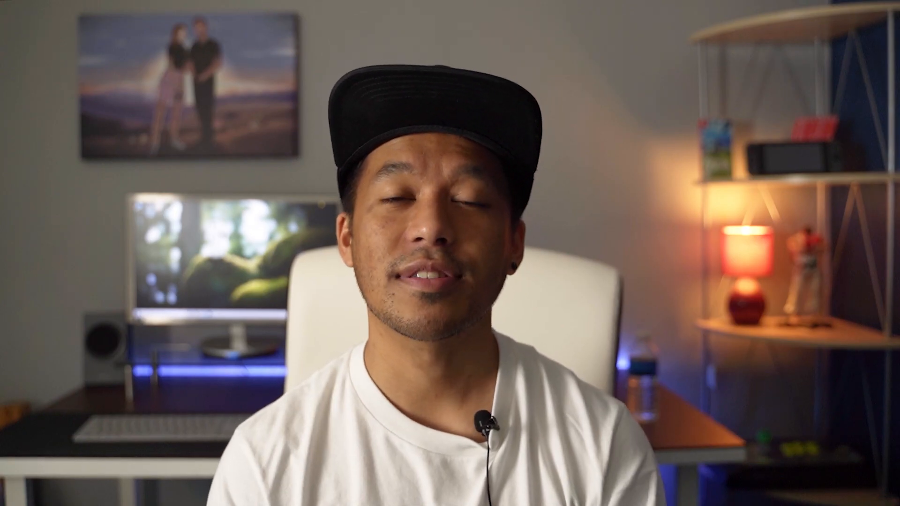